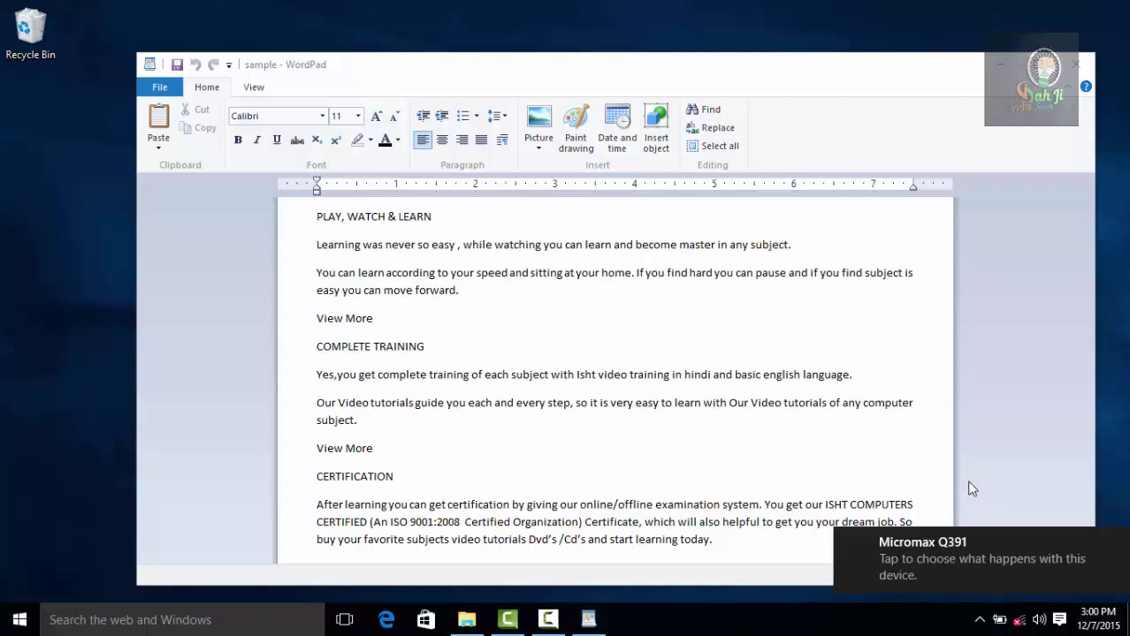
Step: Open the Action Center, expand the "Potentially harmful software detected" notification and dismiss it
left_click(767, 429)
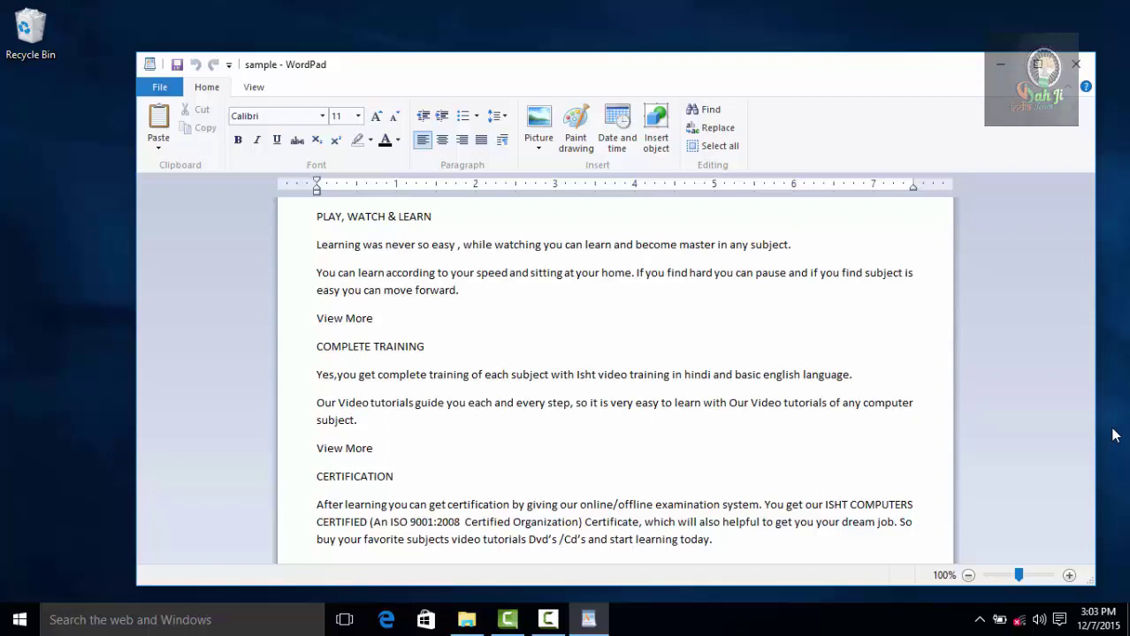
left_click(1059, 624)
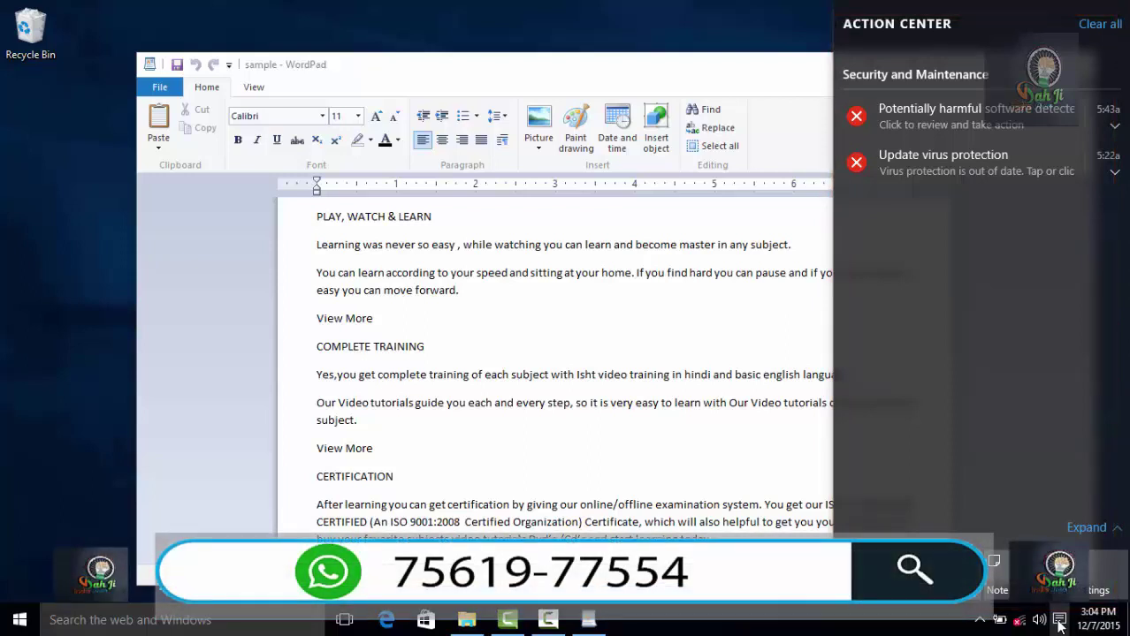
left_click(1059, 622)
left_click(1060, 622)
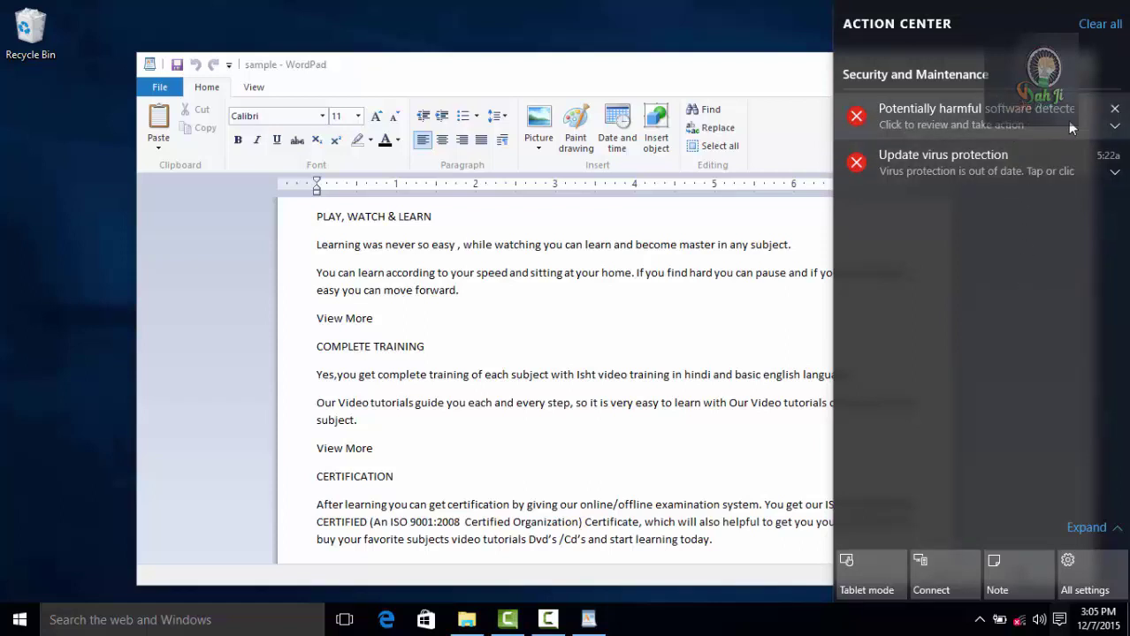
left_click(1115, 130)
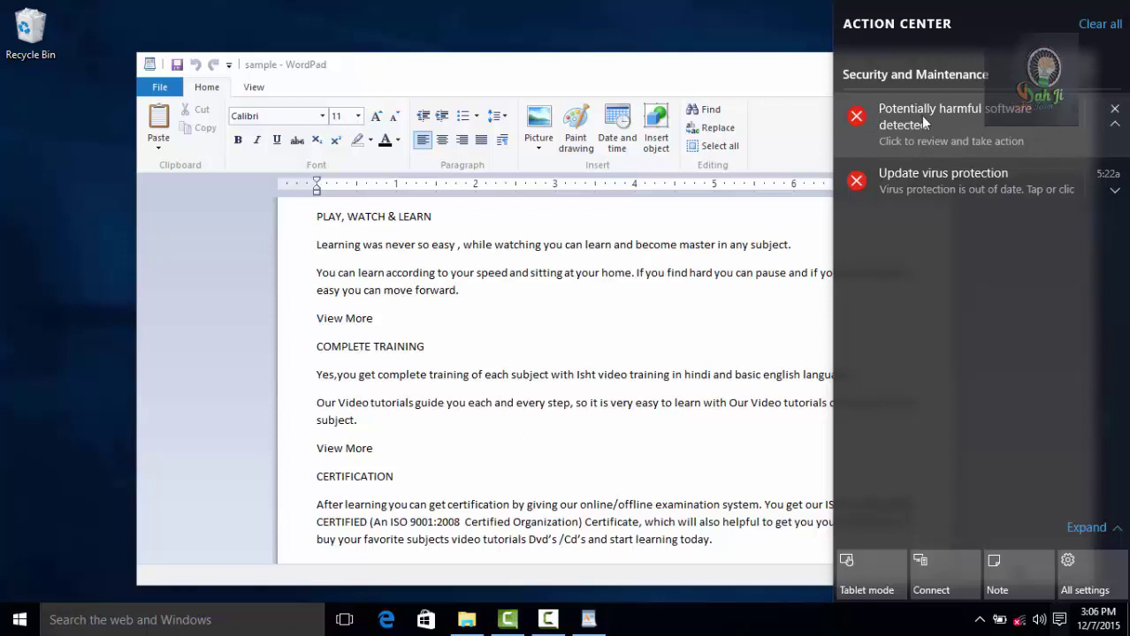
left_click(1115, 110)
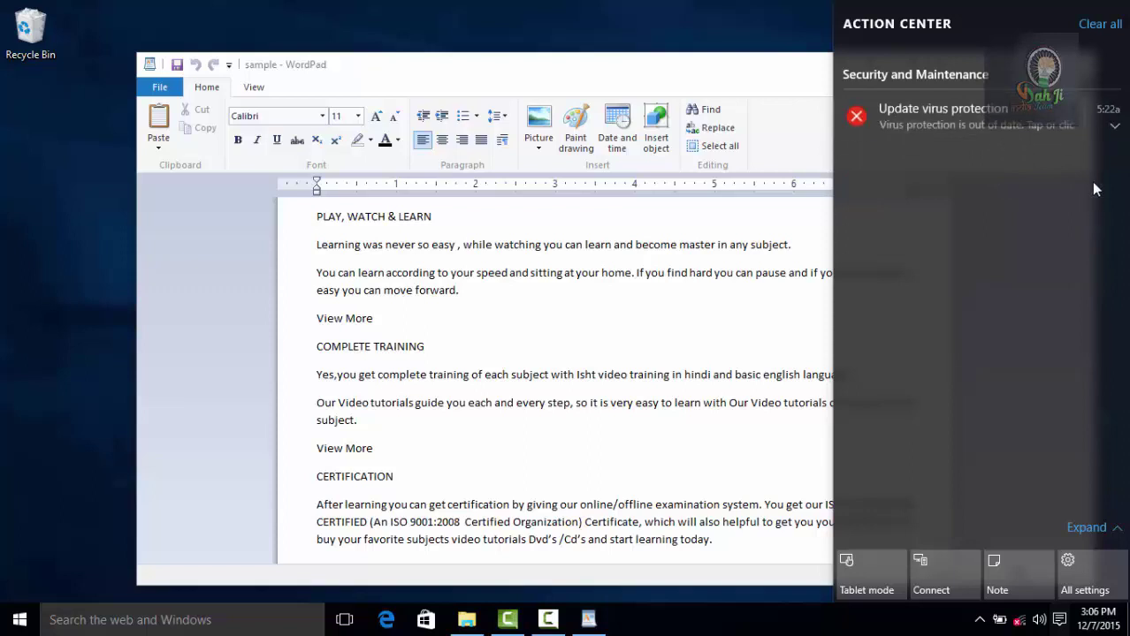
Step: Expand and collapse the "Update virus protection" notification, and clear all notifications from the Action Center
left_click(1112, 140)
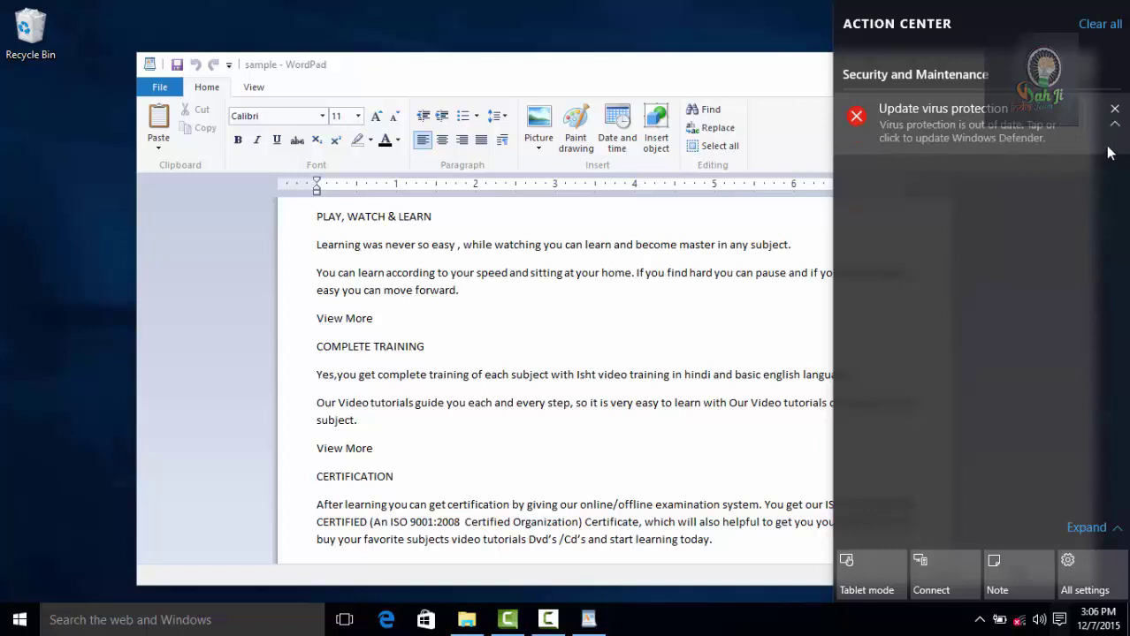
left_click(1112, 140)
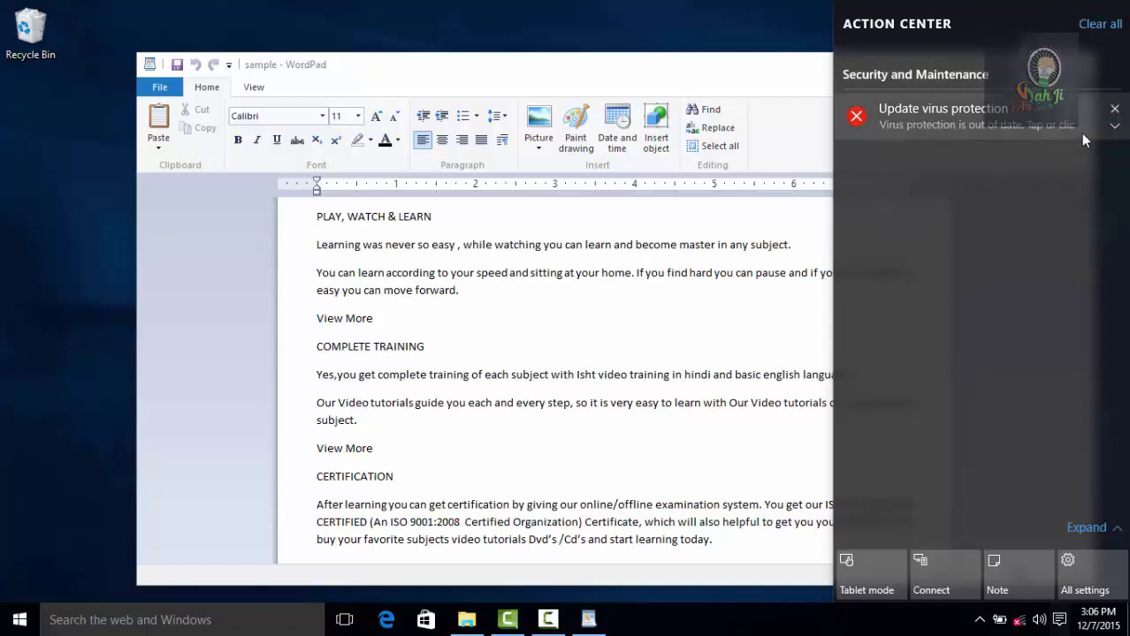
left_click(1102, 27)
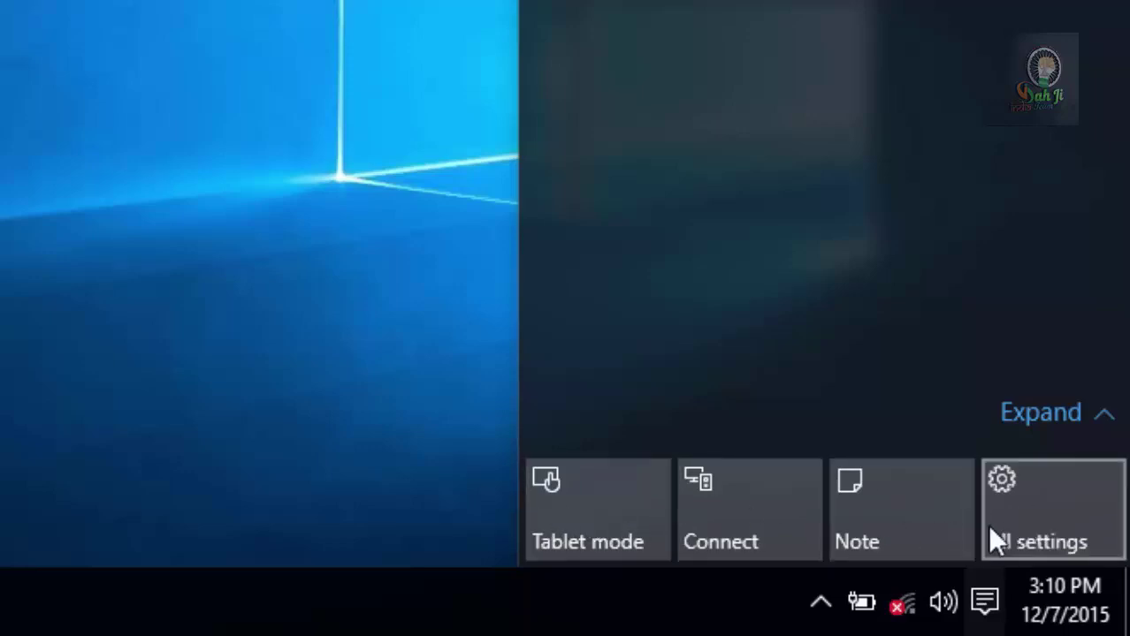
Step: Expand the quick actions in the Action Center and cycle the screen brightness to 25%
left_click(1094, 422)
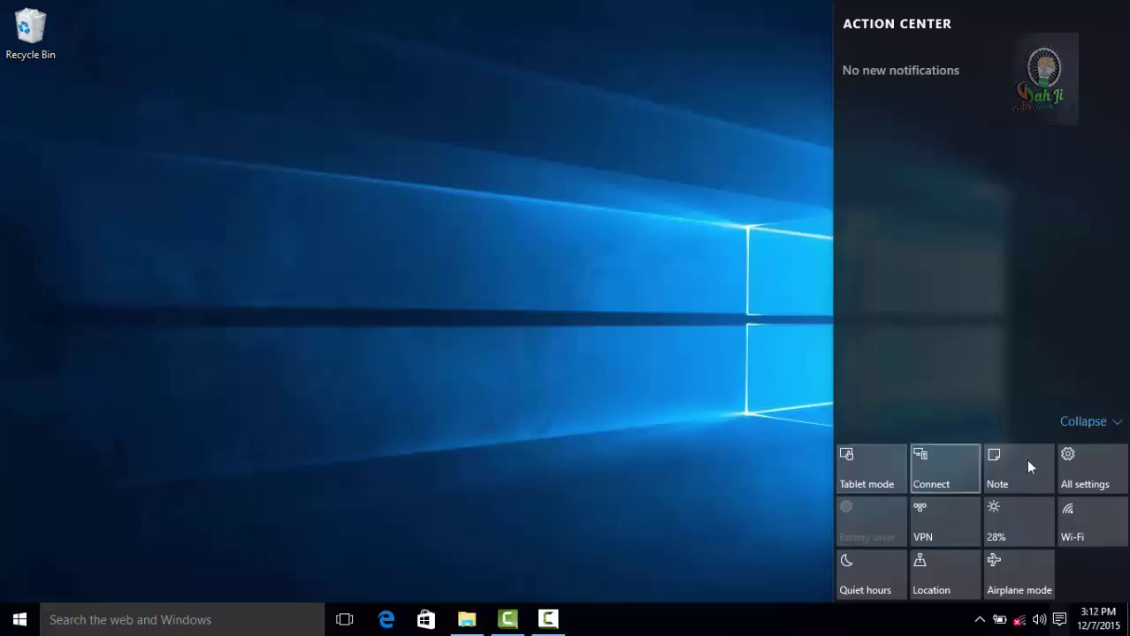
left_click(1017, 524)
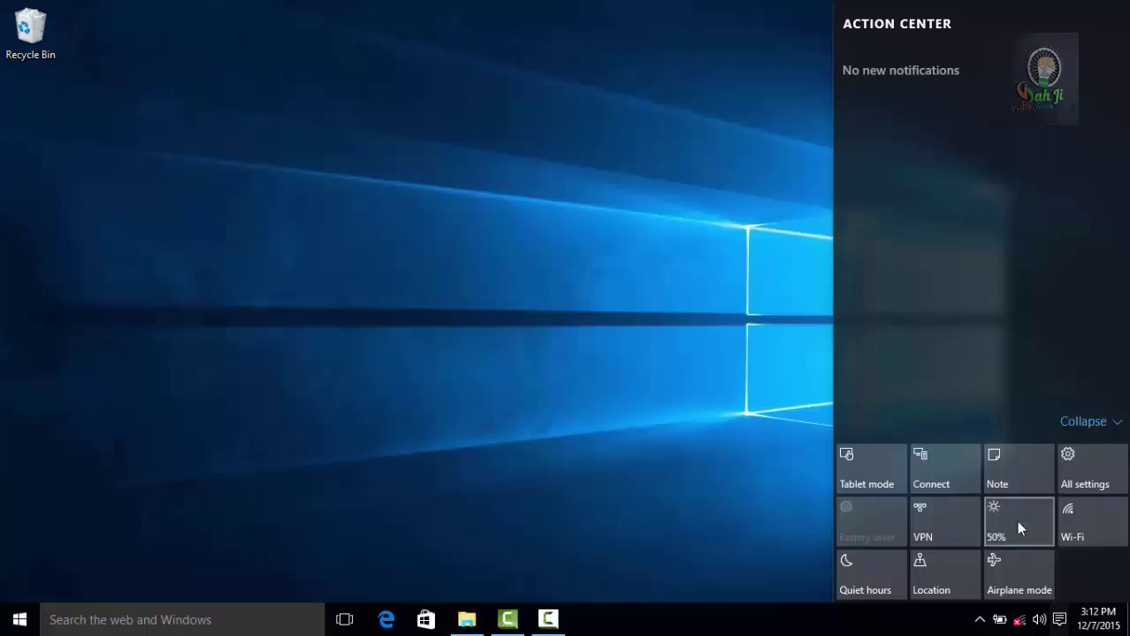
left_click(1016, 522)
left_click(1008, 514)
left_click(1009, 518)
left_click(1010, 522)
left_click(953, 521)
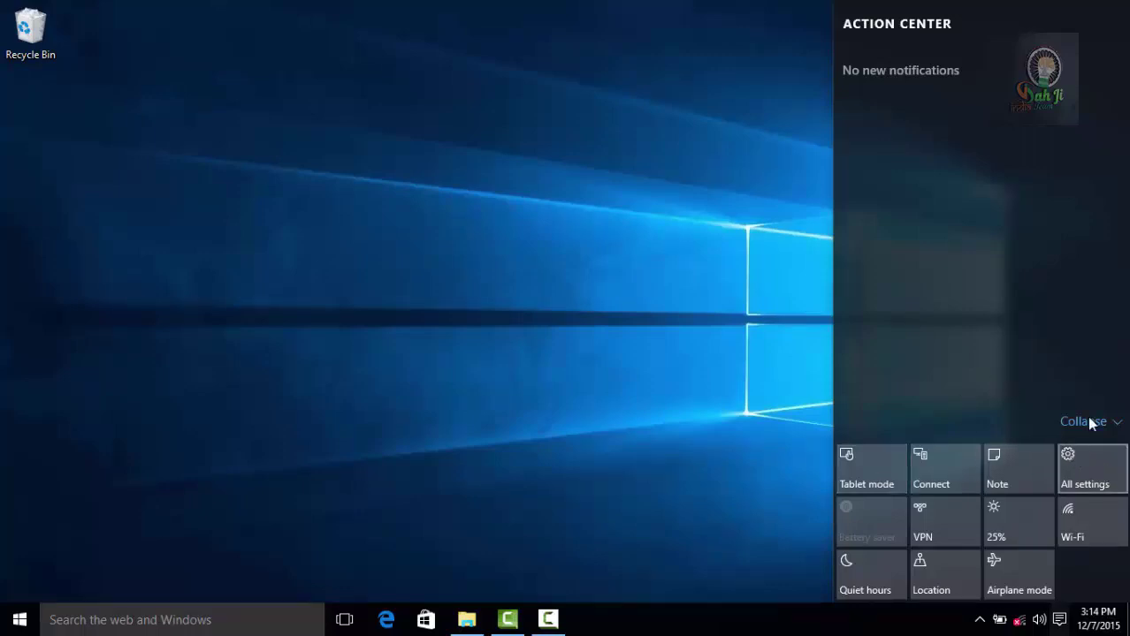
Step: View all settings through the Action Center's quick action and close the Settings window
left_click(1112, 482)
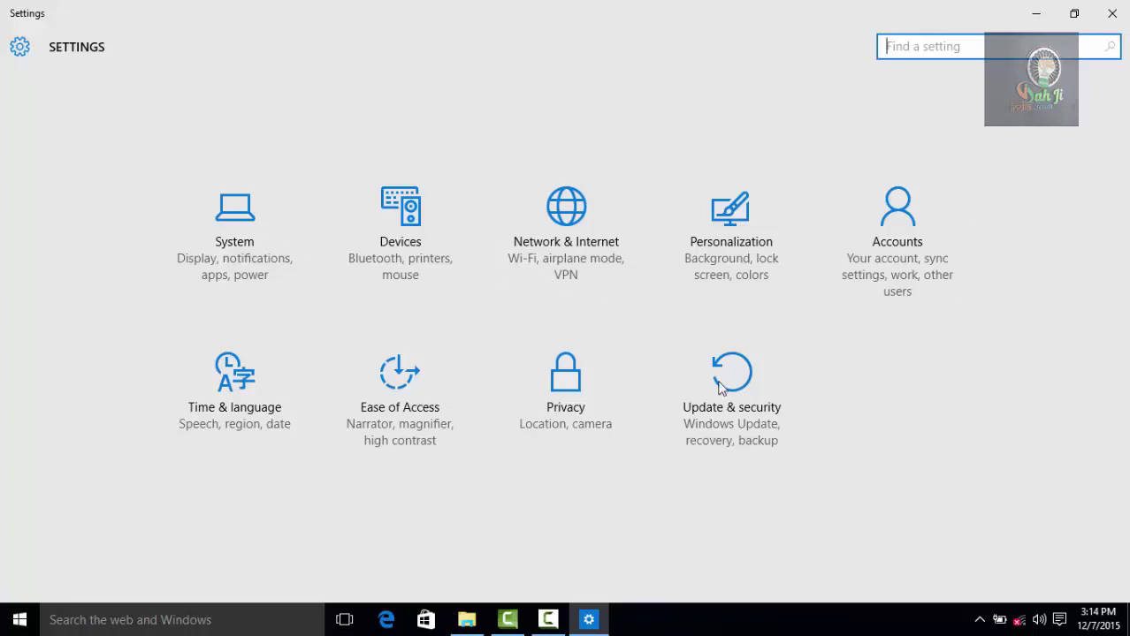
left_click(1113, 16)
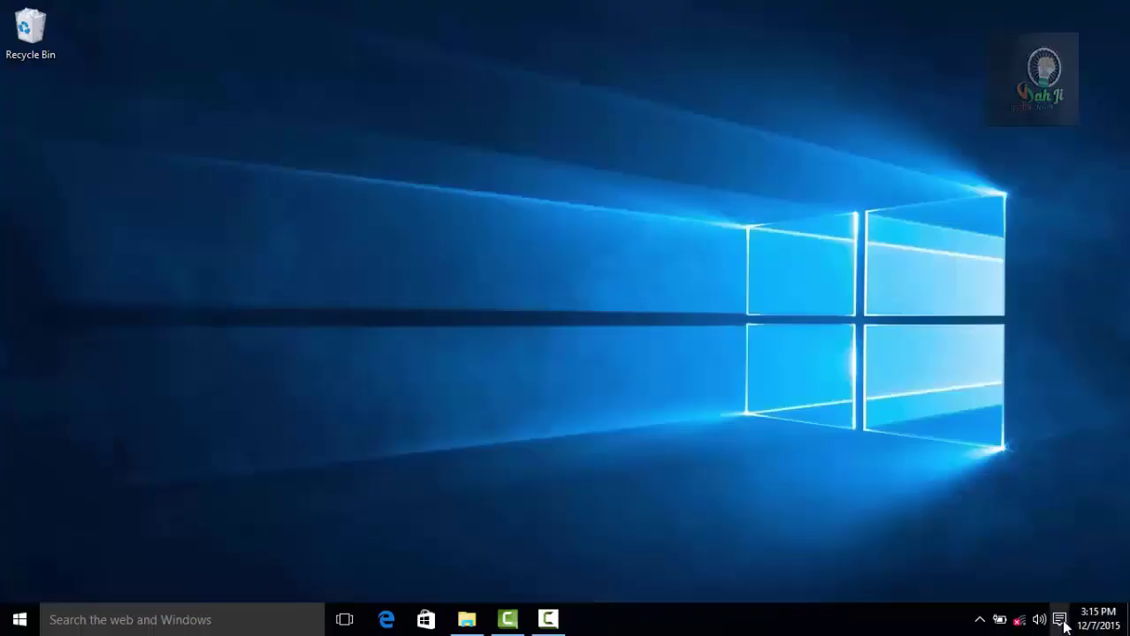
Step: Reopen the Action Center and turn Quiet hours on and off again
left_click(1060, 620)
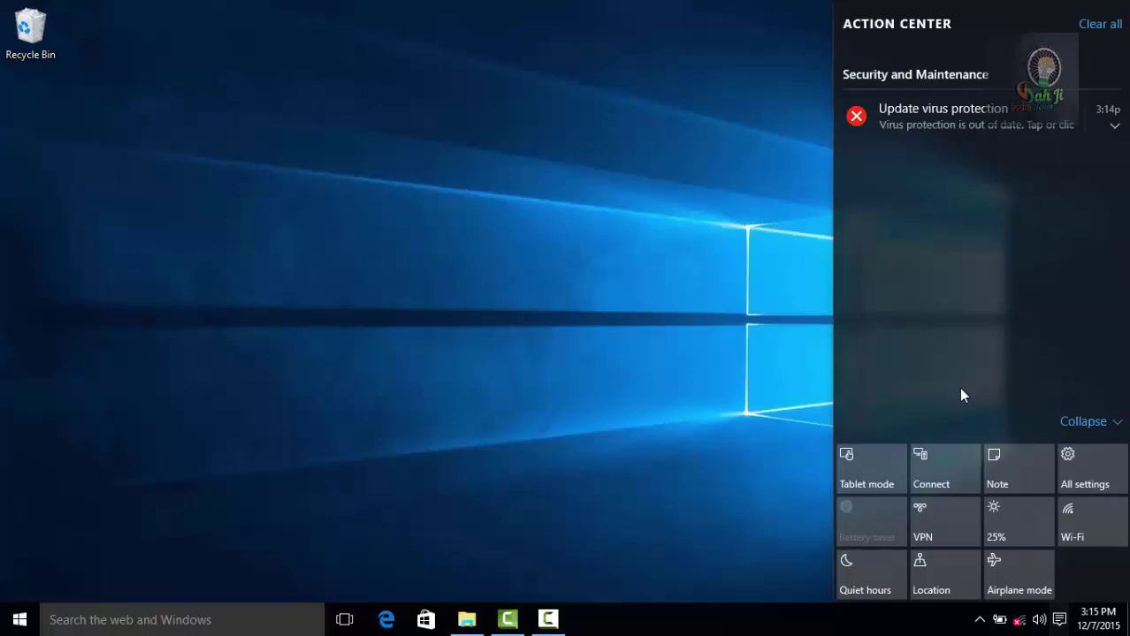
left_click(875, 582)
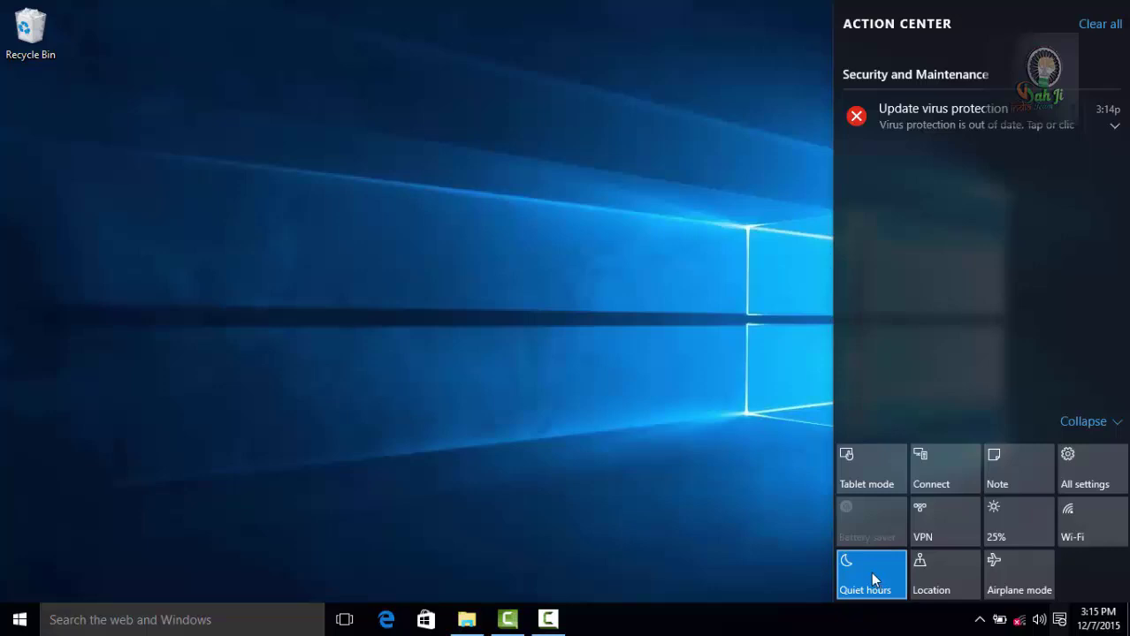
left_click(871, 579)
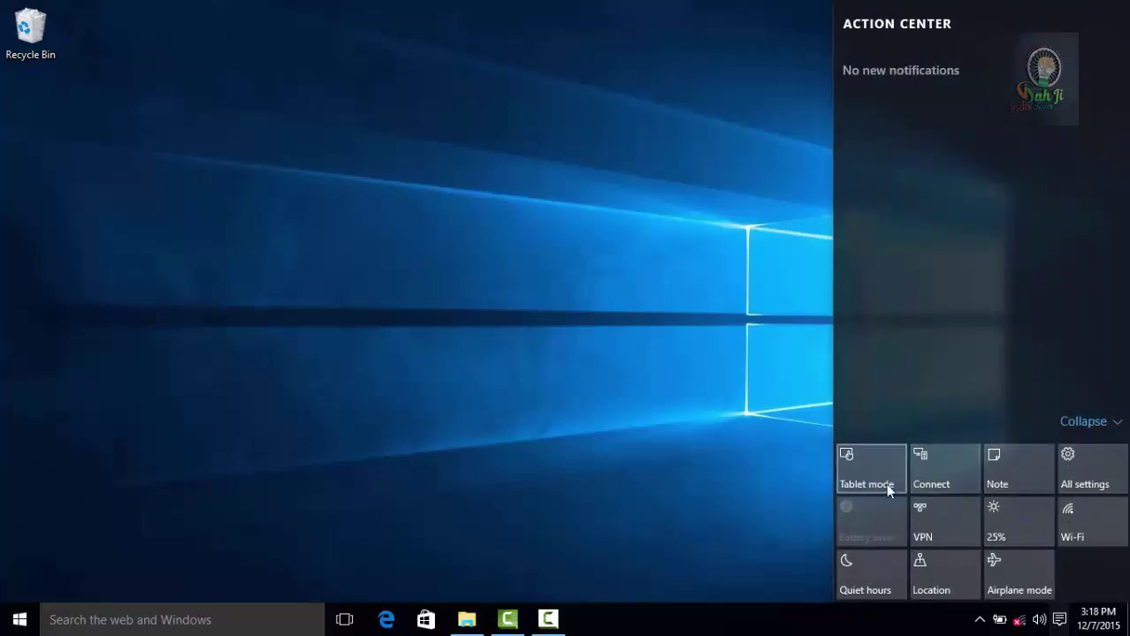
Step: Open the Notifications & actions page of the System settings and show the collapsed Action Center quick actions beside it
left_click(1096, 473)
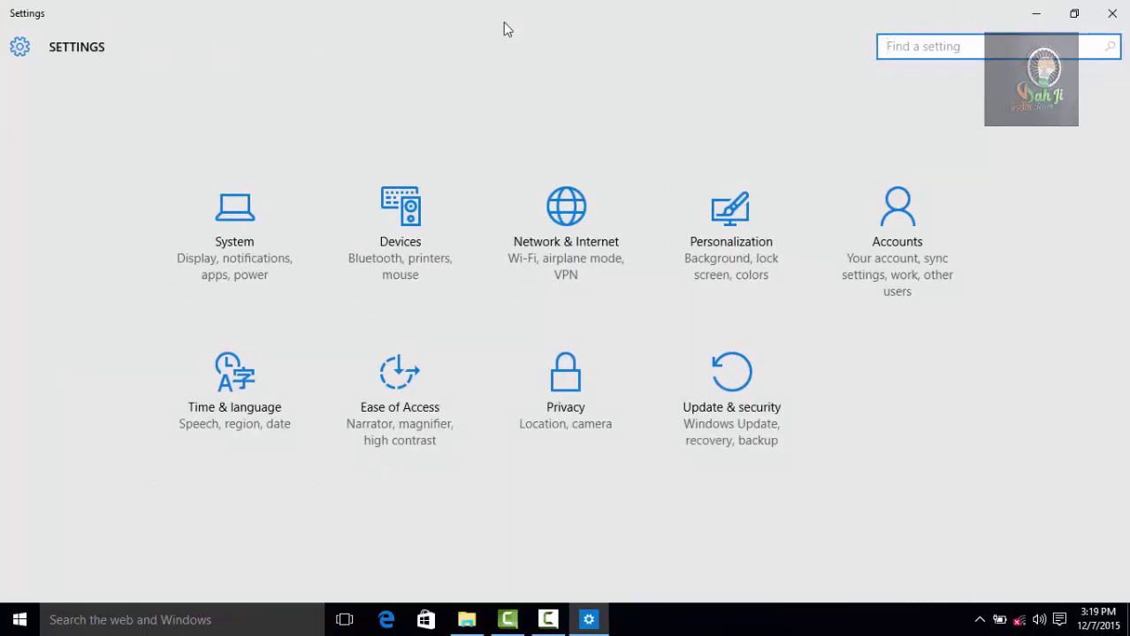
left_click(247, 227)
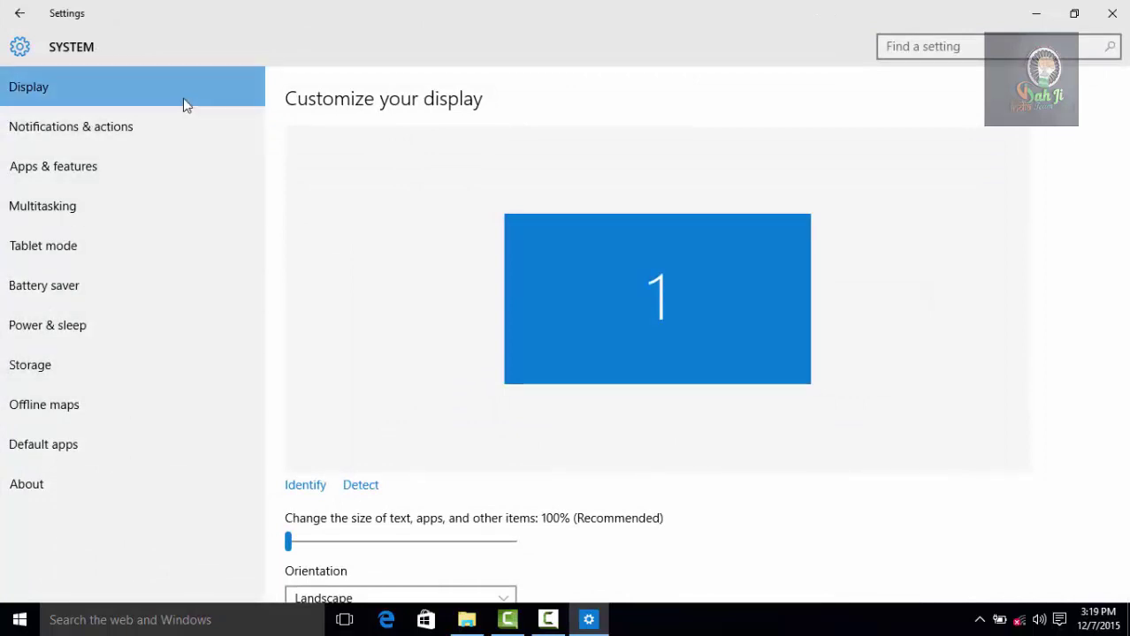
left_click(81, 128)
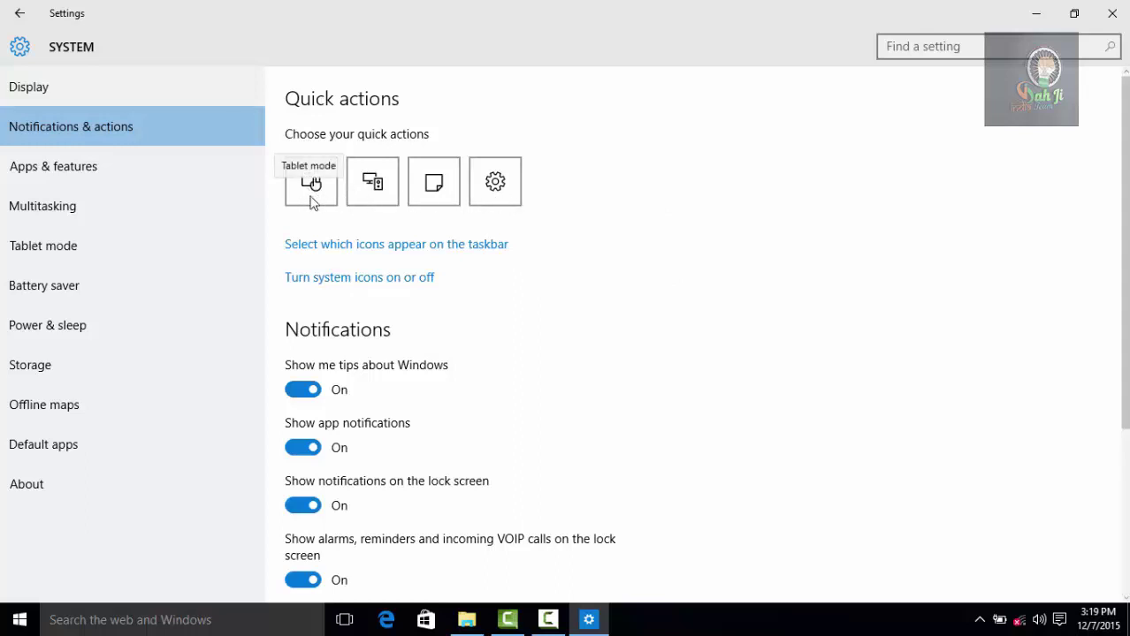
left_click(1060, 621)
left_click(1096, 424)
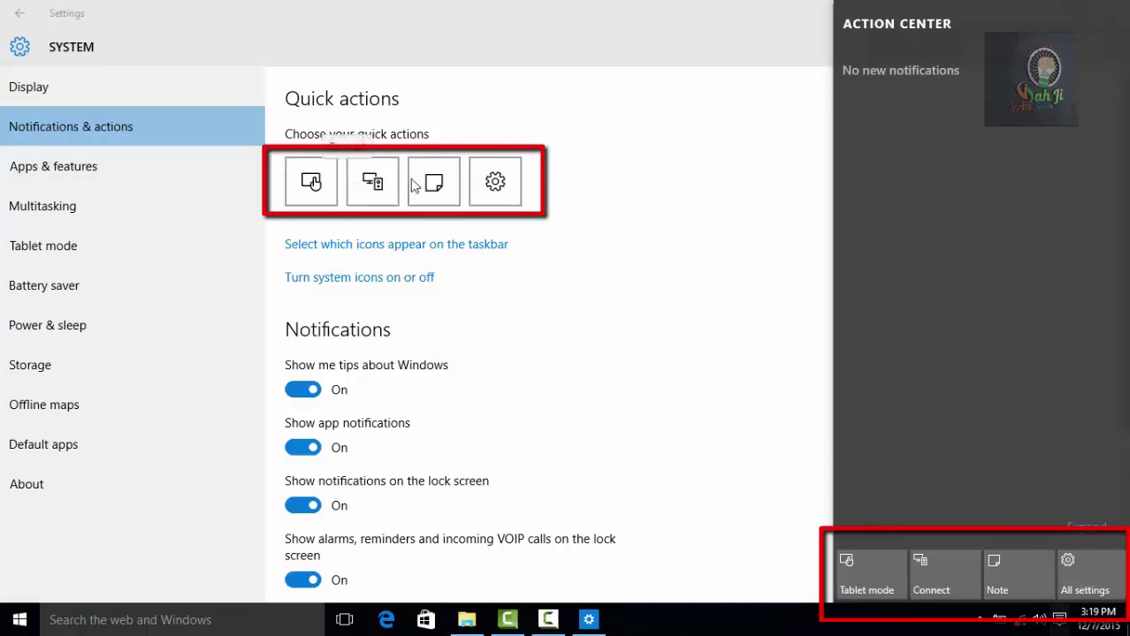
Step: Replace the first quick action, Tablet mode, with Brightness
left_click(311, 187)
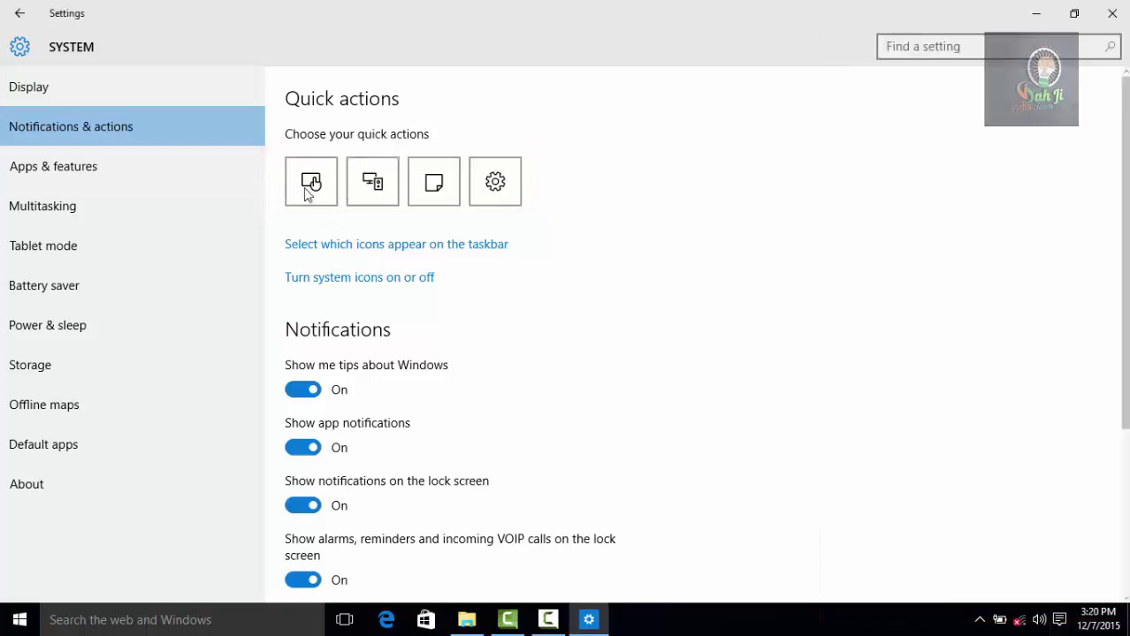
left_click(310, 185)
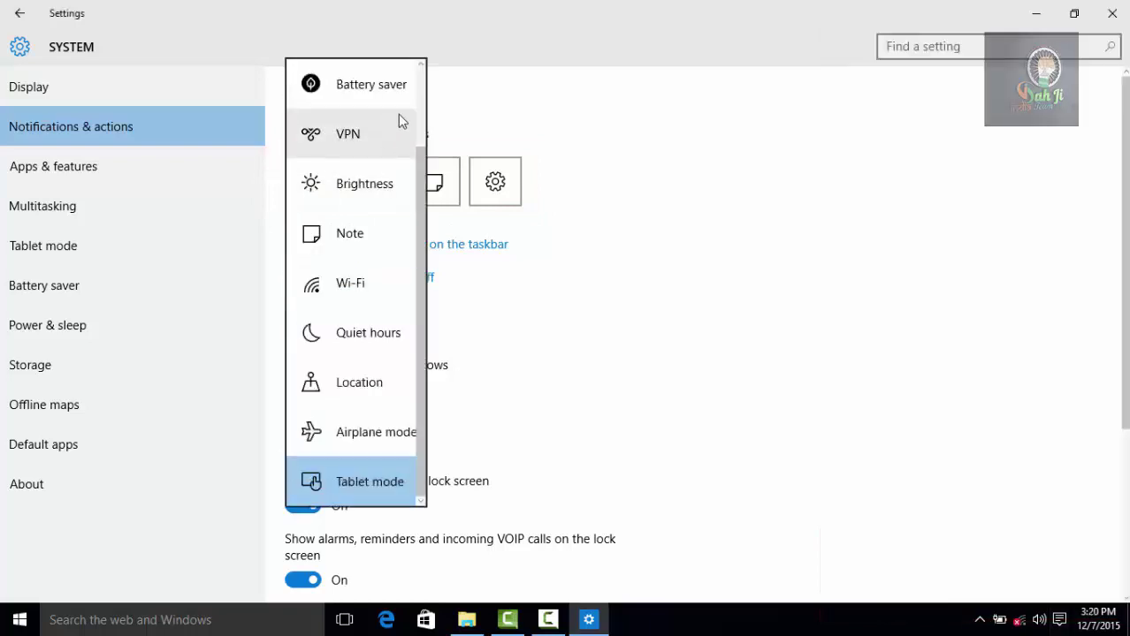
scroll(422, 150, "up", 1)
left_click_drag(423, 150, 431, 227)
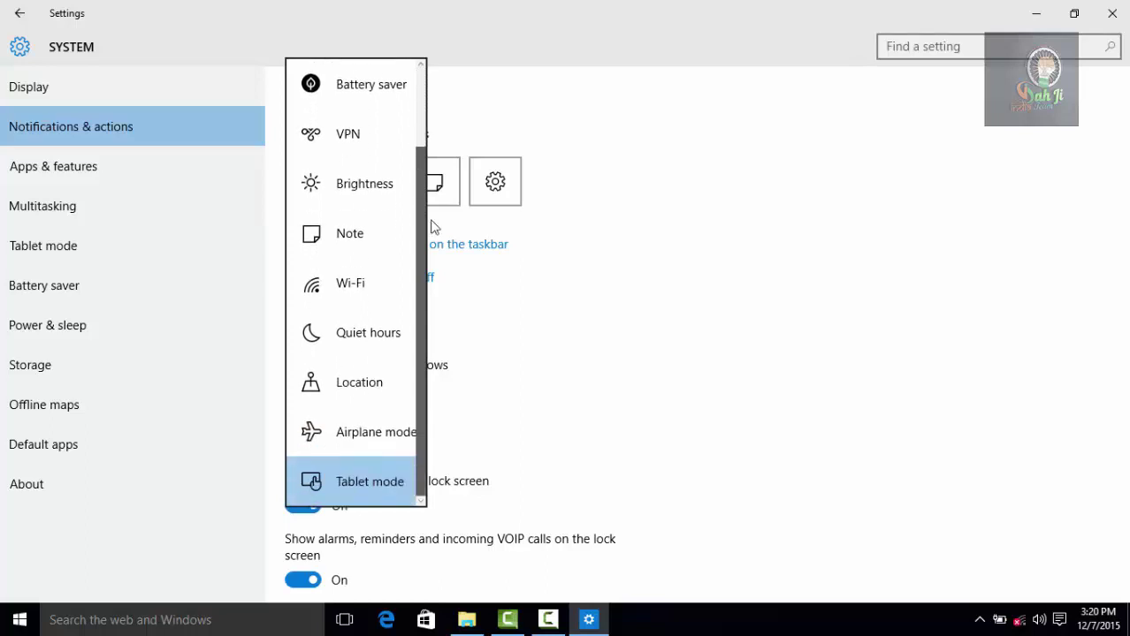
left_click(350, 188)
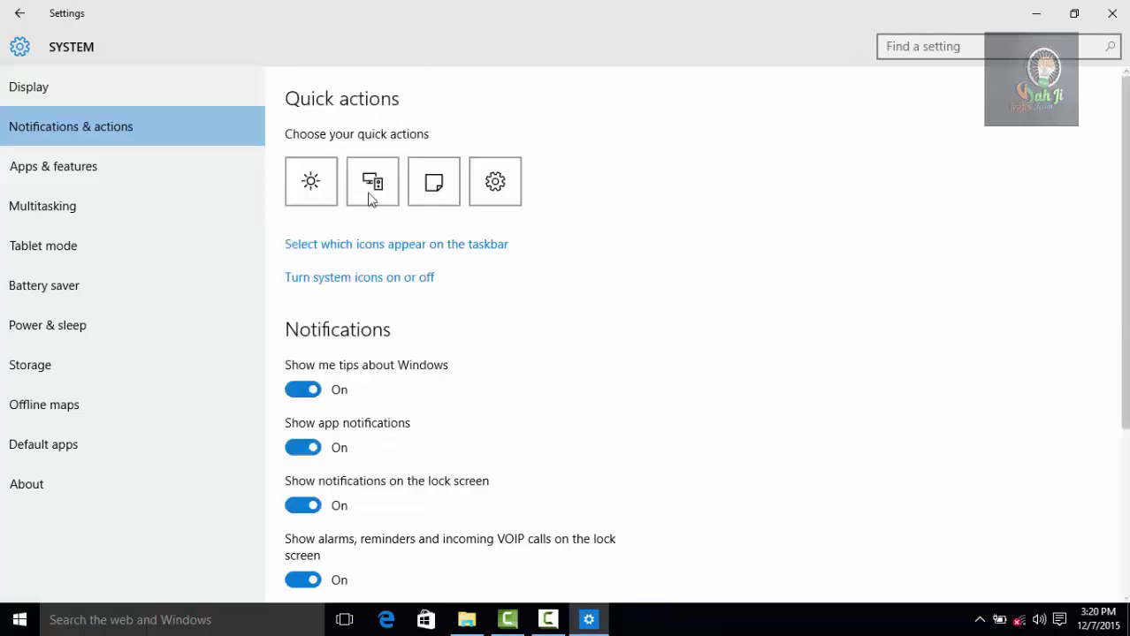
Step: Set the second quick action to Note and the third quick action to Wi-Fi
left_click(373, 188)
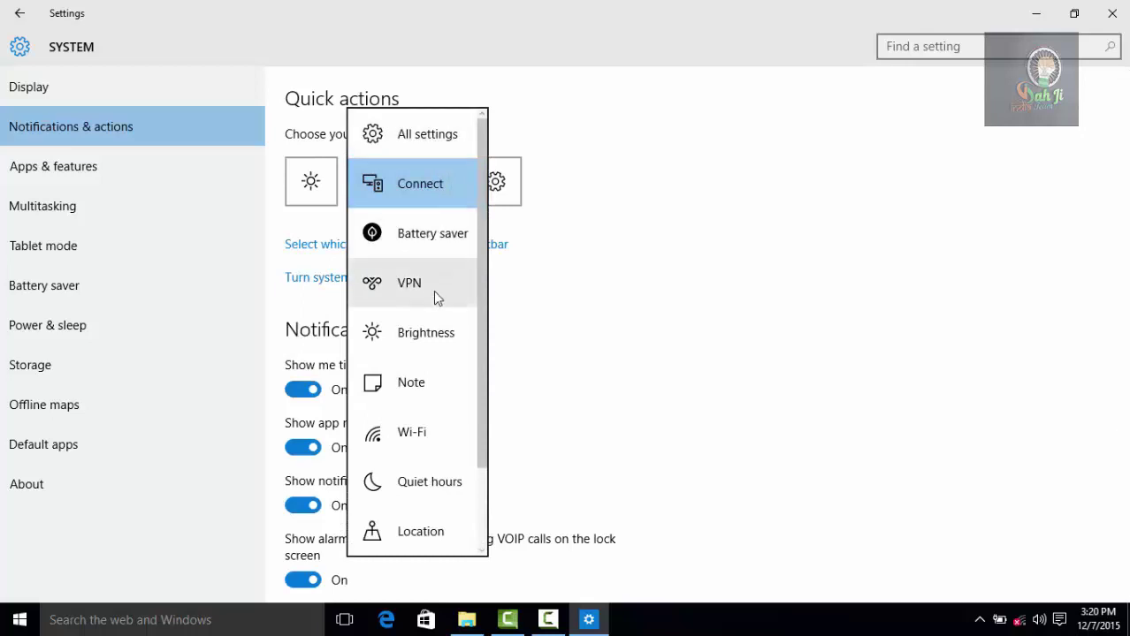
scroll(441, 369, "down", 3)
left_click(405, 278)
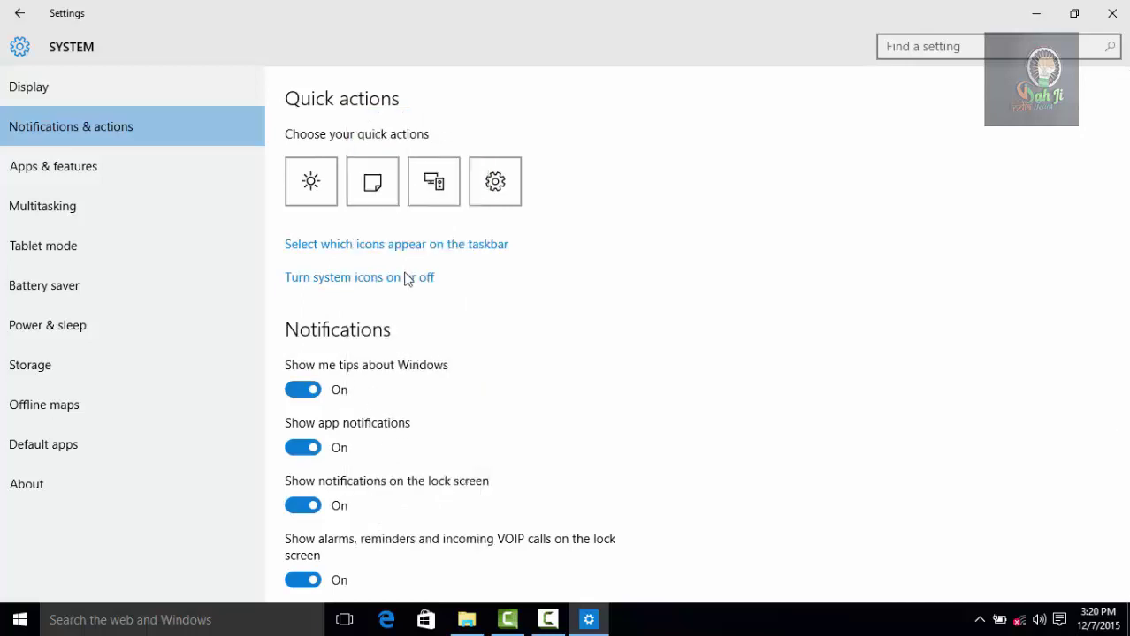
left_click(435, 187)
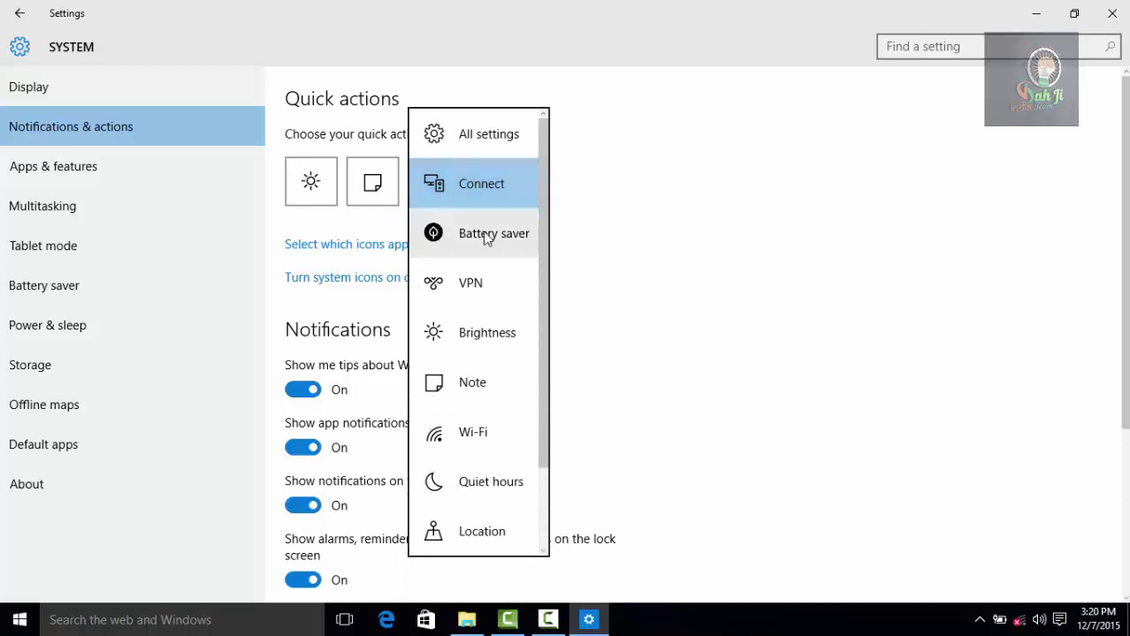
left_click(484, 439)
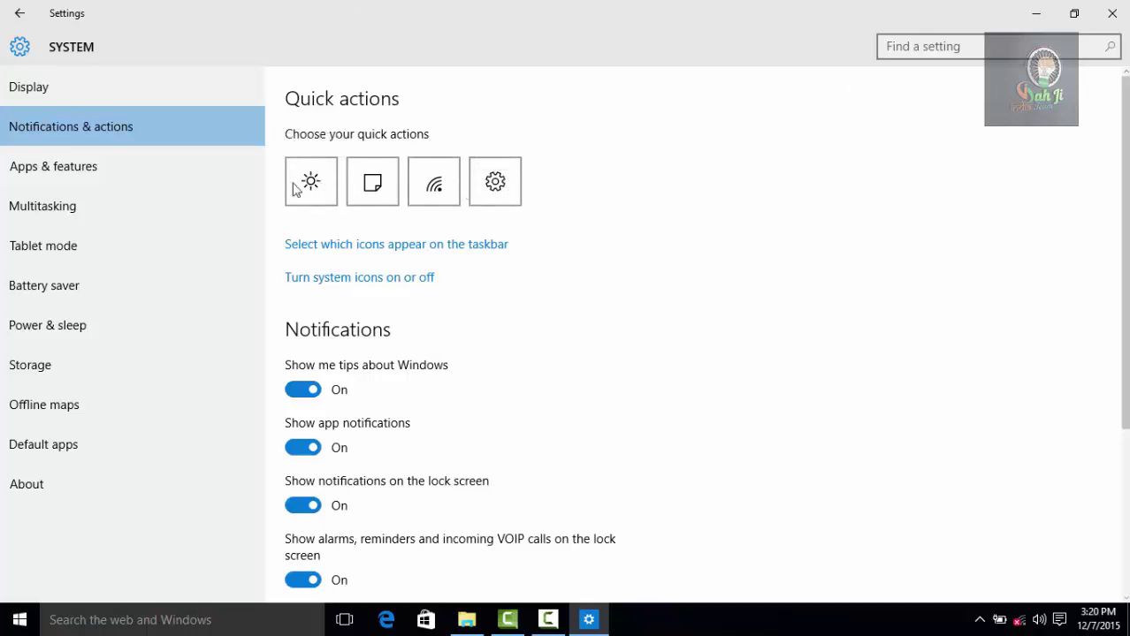
Step: Close Settings and check the rearranged quick actions in the Action Center, both expanded and collapsed
left_click(1112, 21)
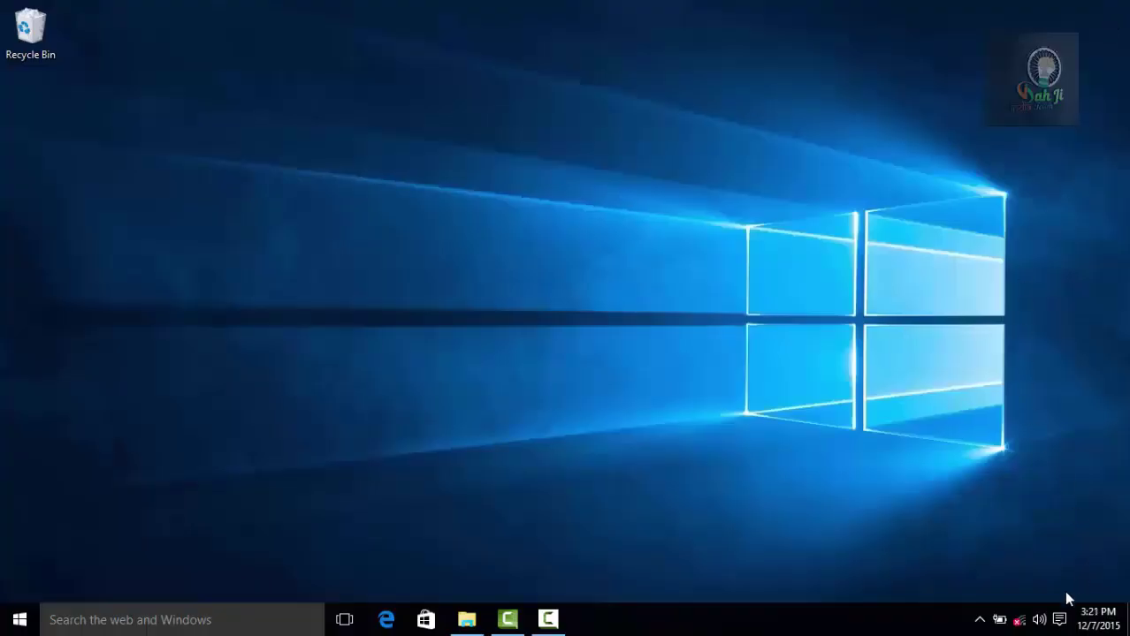
left_click(1059, 620)
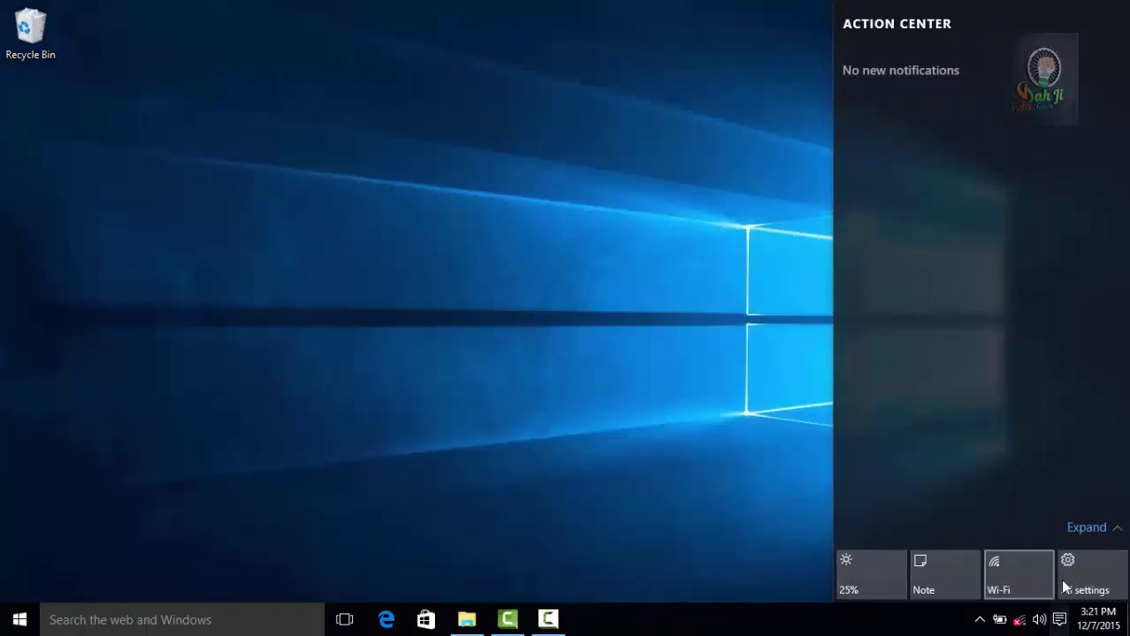
left_click(1113, 532)
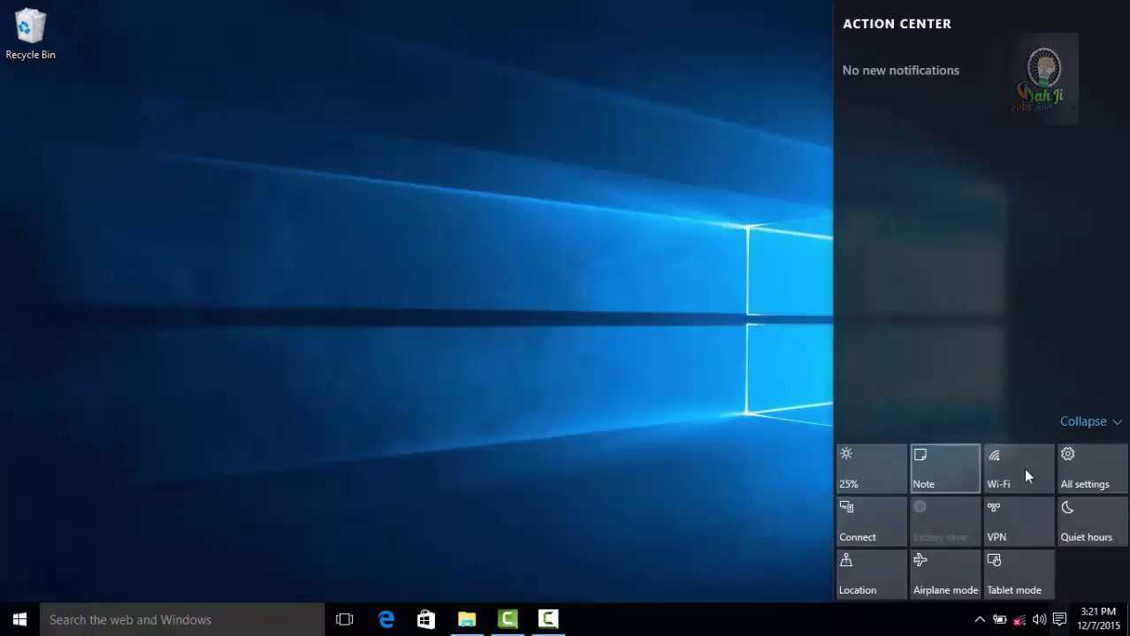
left_click(1115, 424)
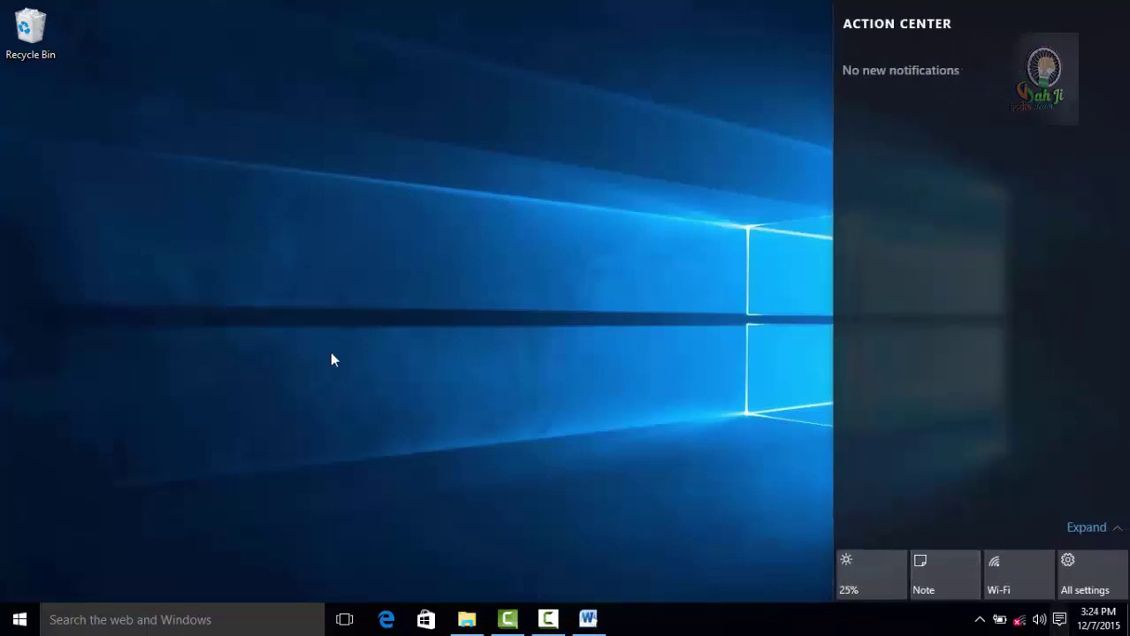
Step: Open the Settings app from Start and close it again
left_click(22, 628)
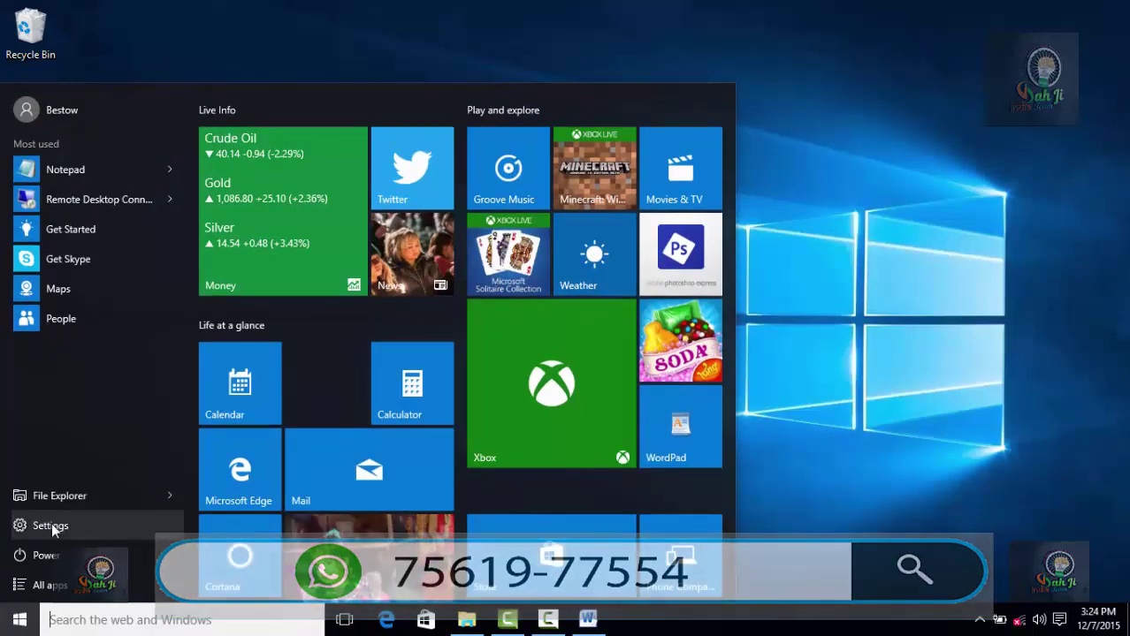
left_click(52, 522)
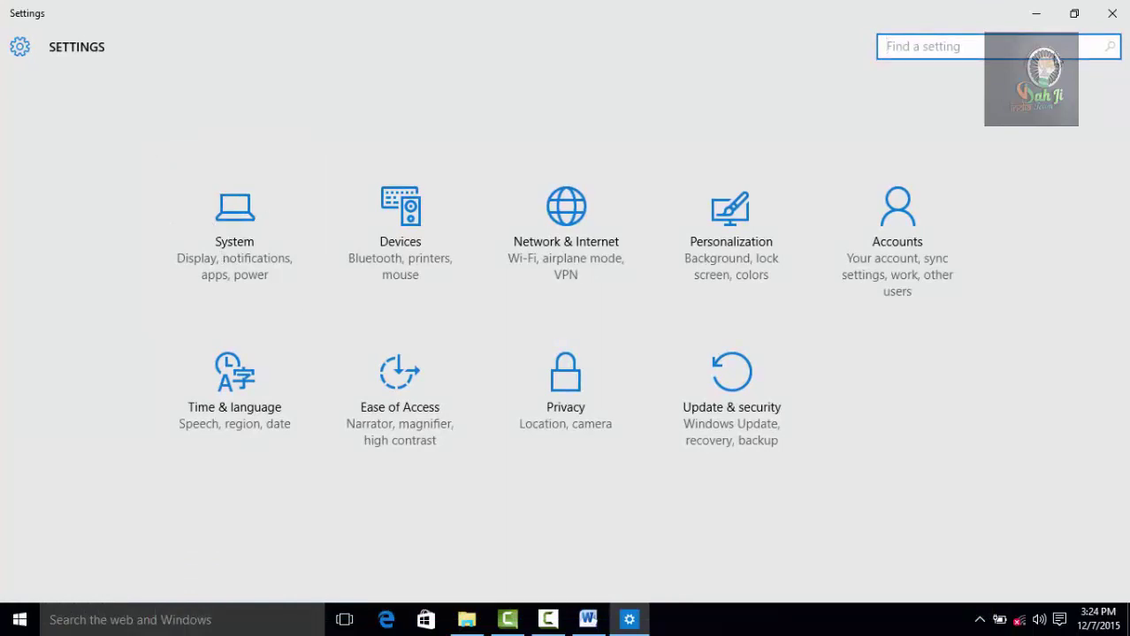
left_click(1112, 13)
Step: Search Windows for "se" and open the Settings app from the results
left_click(226, 619)
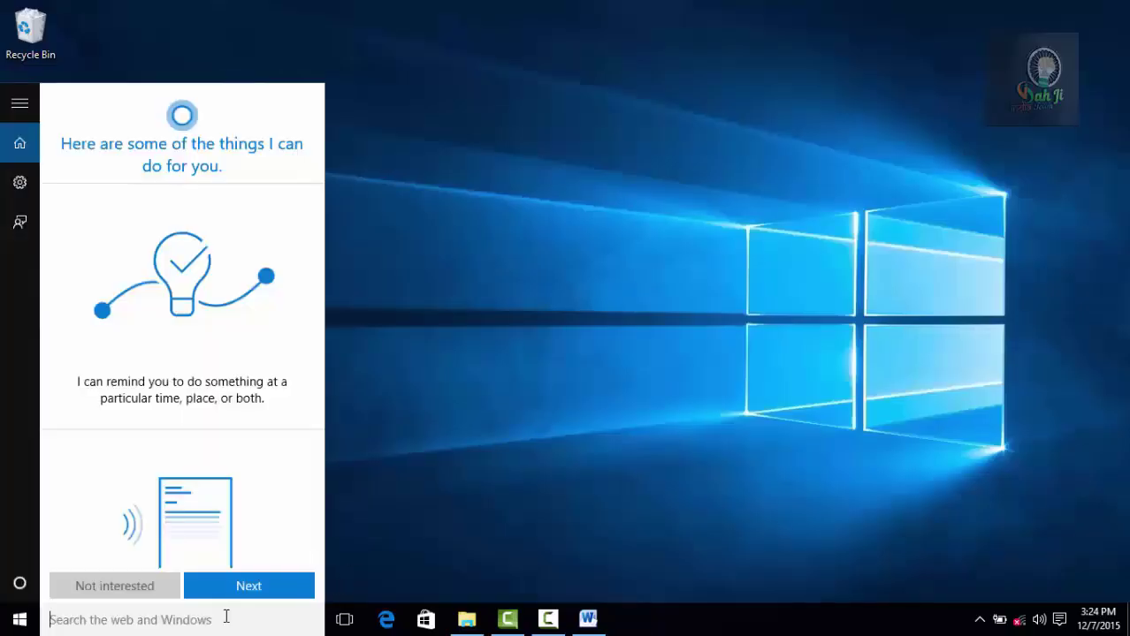
type("se")
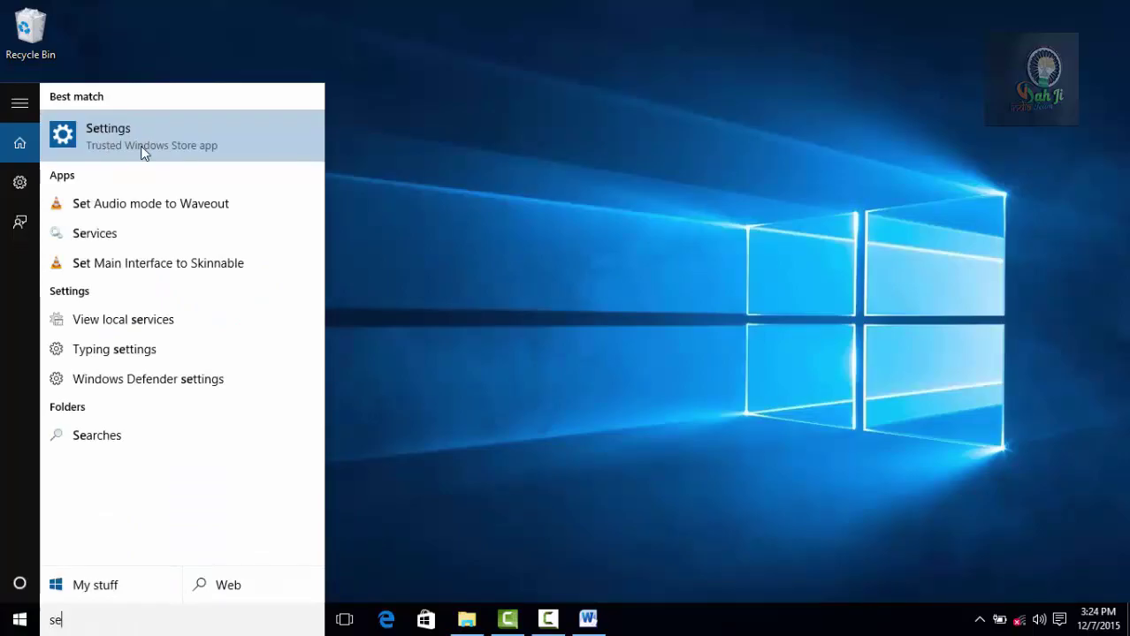
left_click(150, 152)
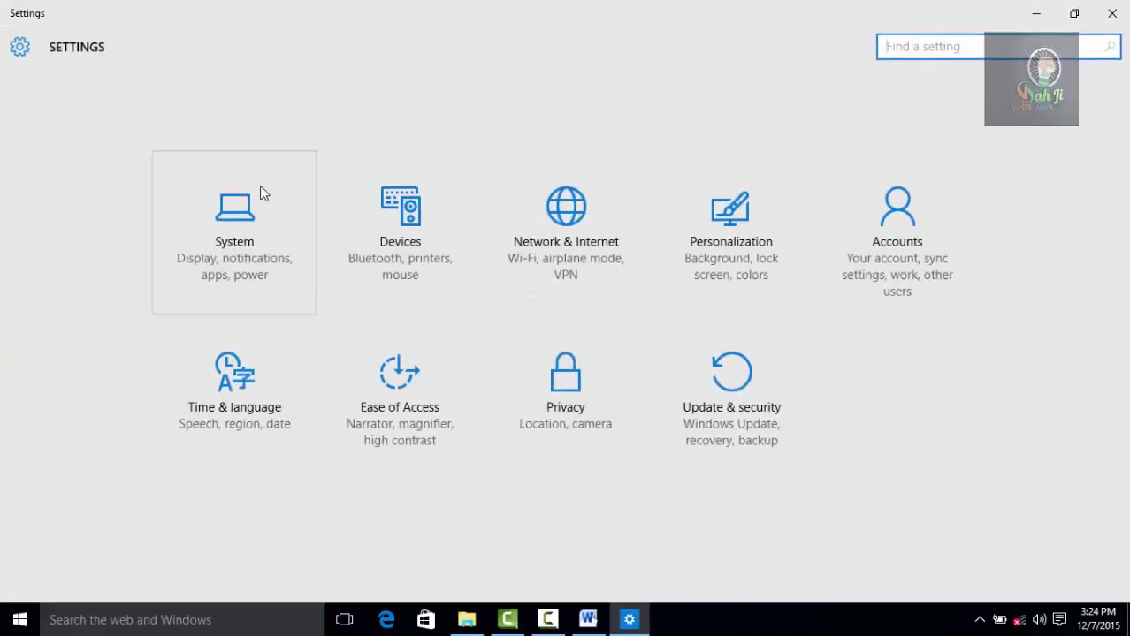